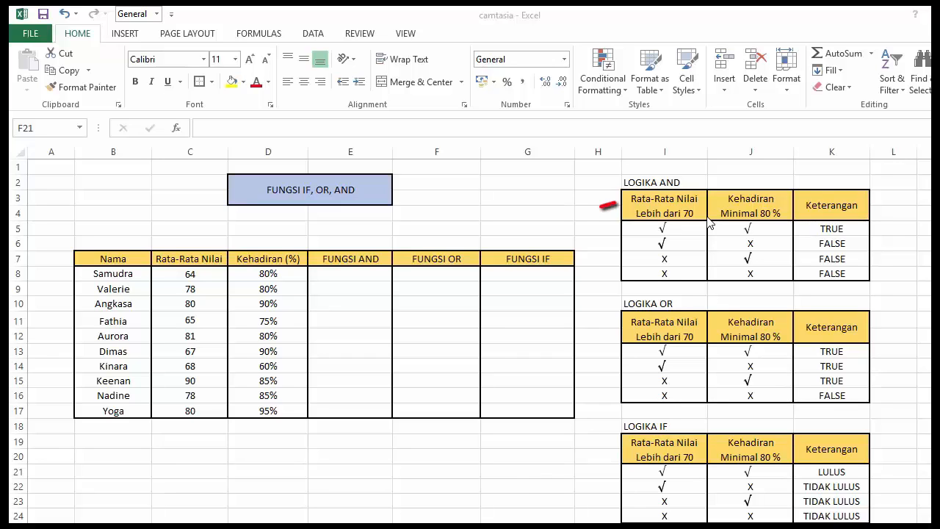
# Step: Enter the formula =AND(C8>70;D8>=80%) in cell E8 of the FUNGSI AND column
pyautogui.click(371, 274)
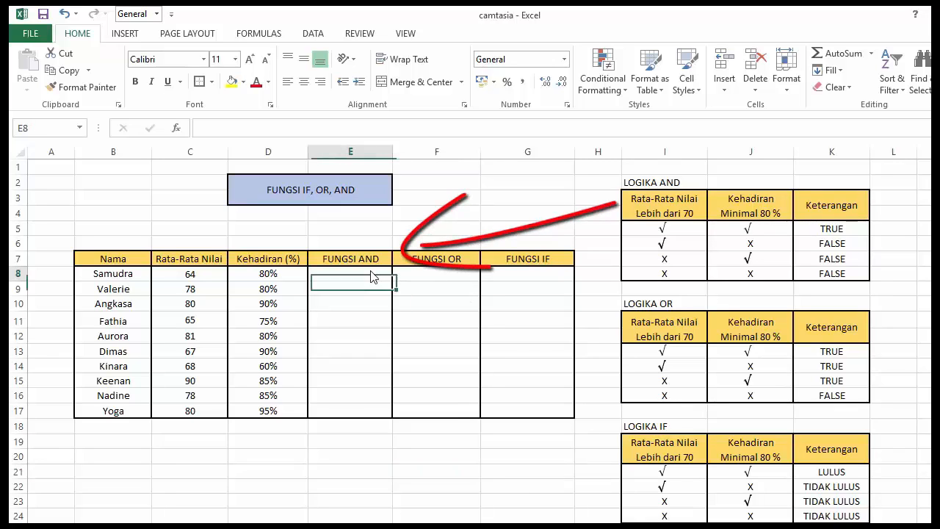
pyautogui.write('=')
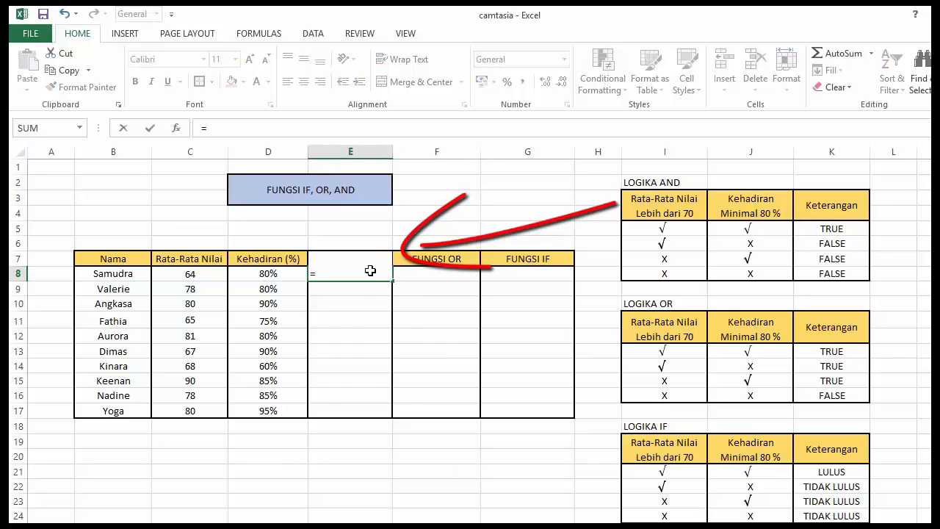
pyautogui.write('AND')
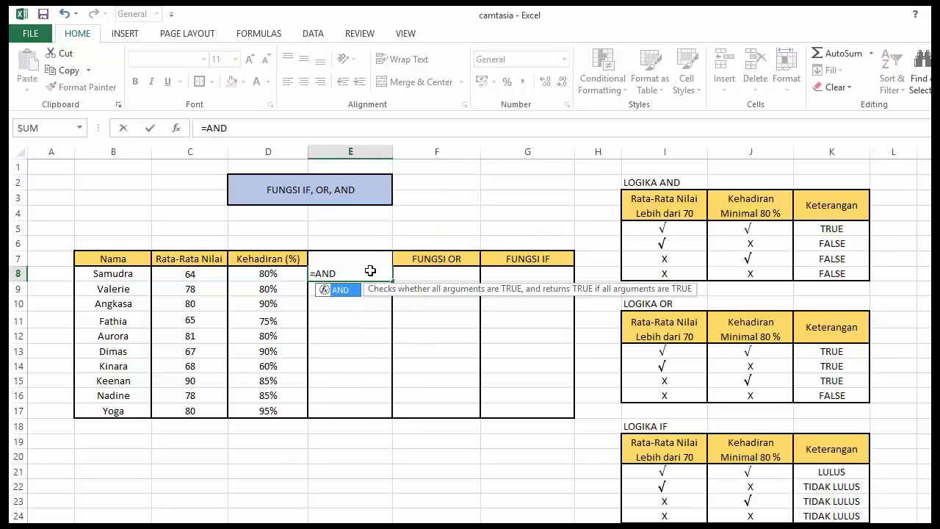
pyautogui.write('(')
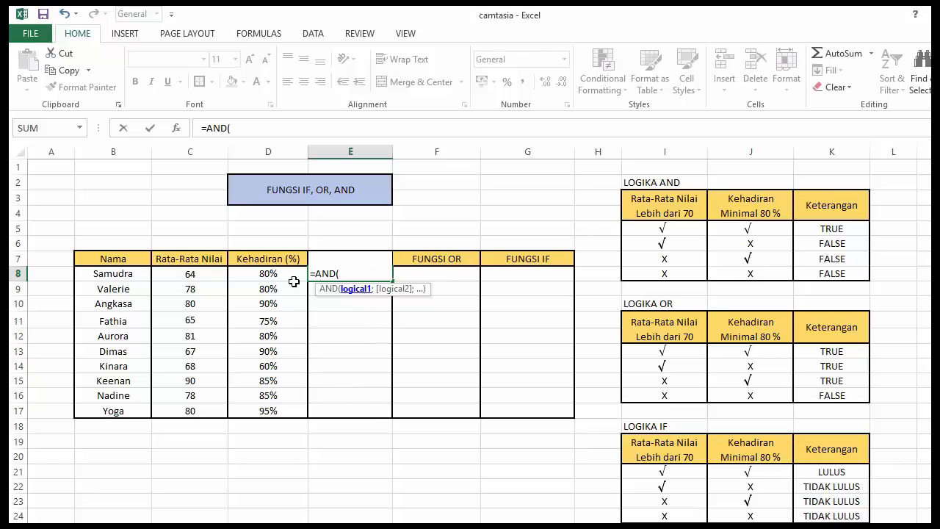
pyautogui.click(208, 272)
pyautogui.write('>')
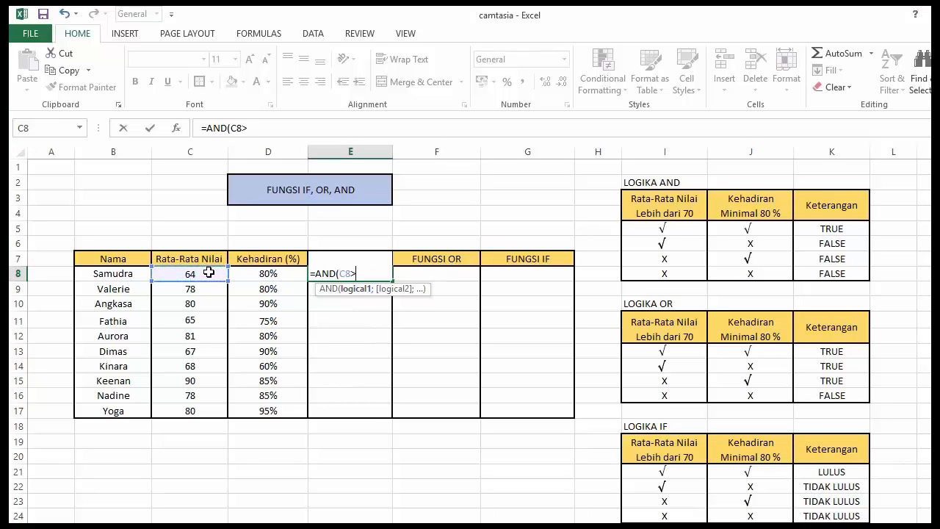
pyautogui.write('70;')
pyautogui.click(284, 269)
pyautogui.write('>=')
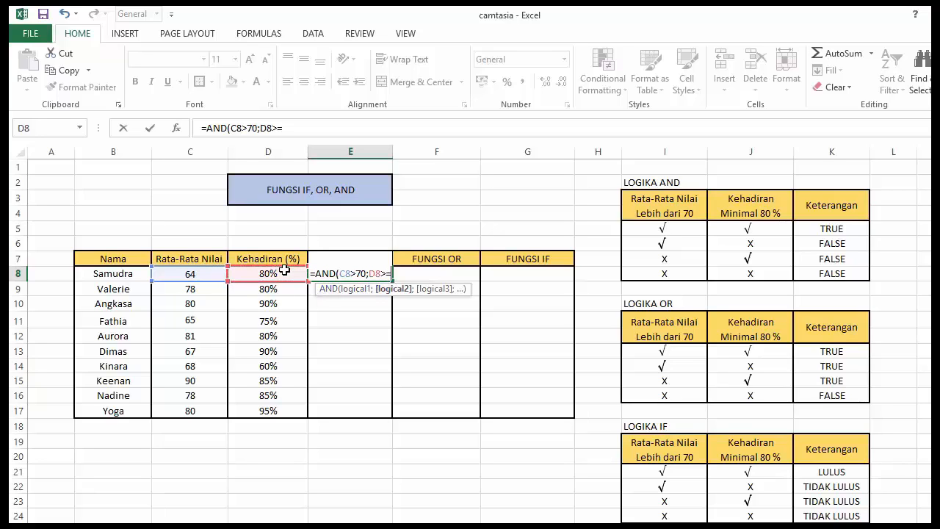
pyautogui.write('80%')
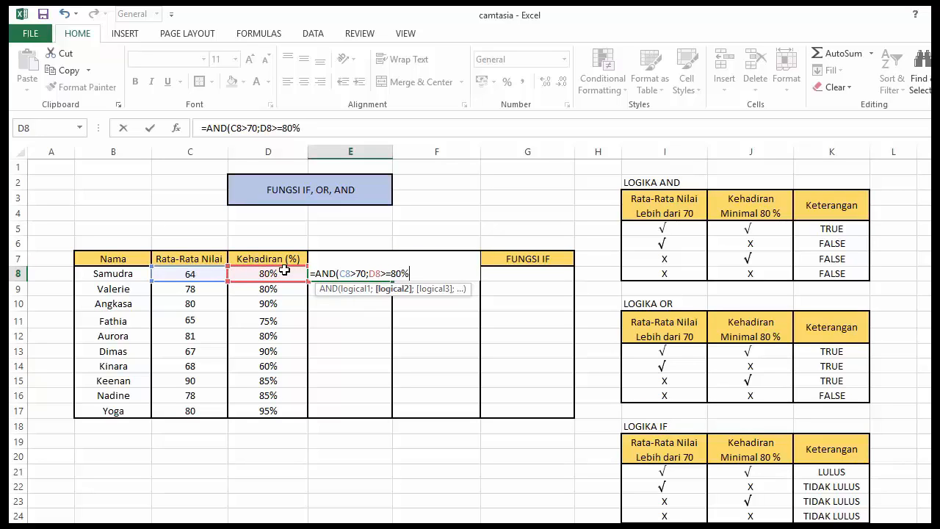
pyautogui.write(')')
pyautogui.press('Return')
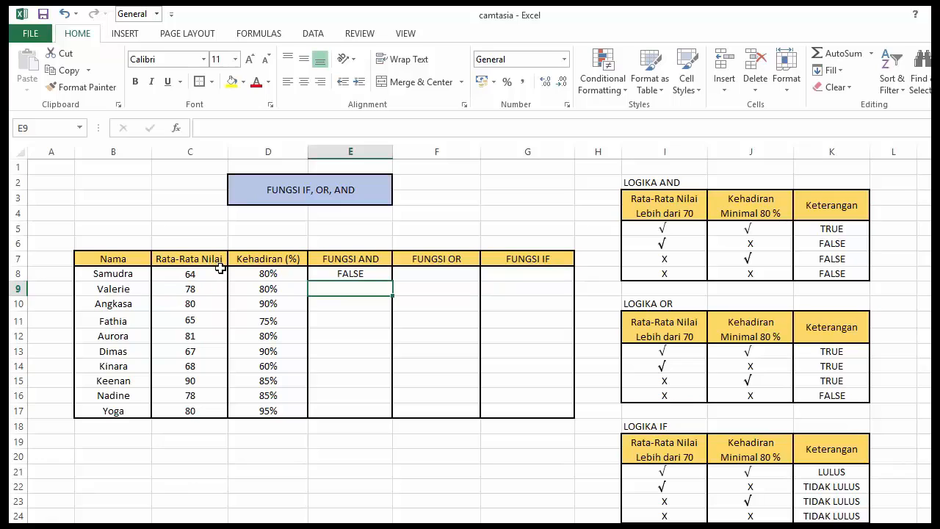
# Step: Fill the AND formula from E8 down to E17 without formatting
pyautogui.click(346, 267)
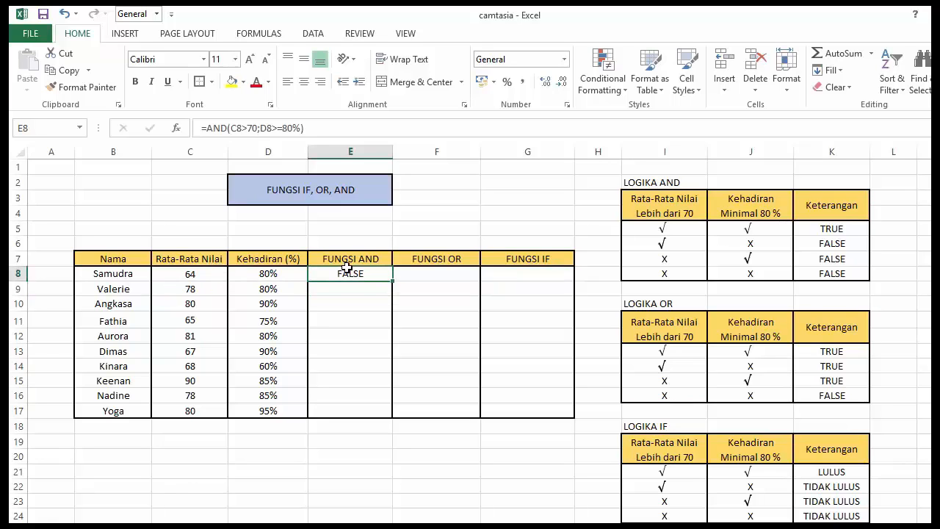
pyautogui.doubleClick(392, 281)
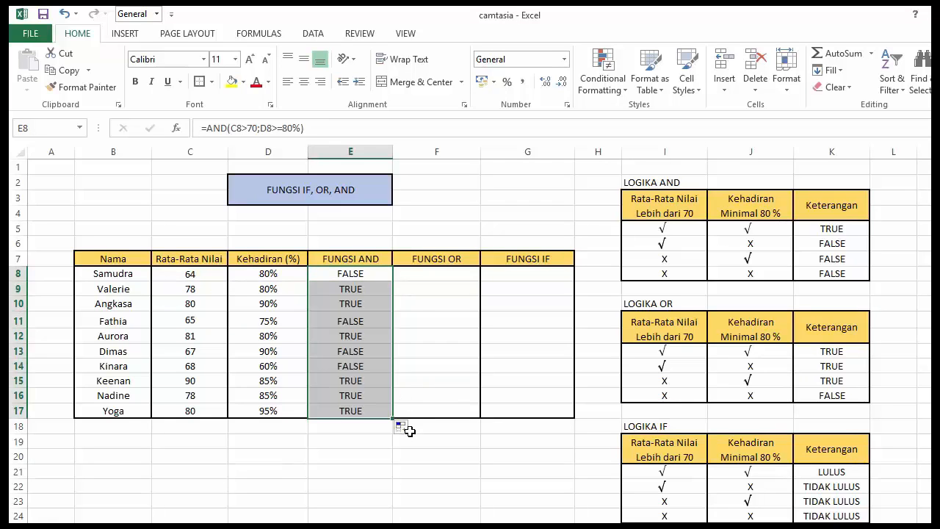
pyautogui.click(409, 428)
pyautogui.click(400, 426)
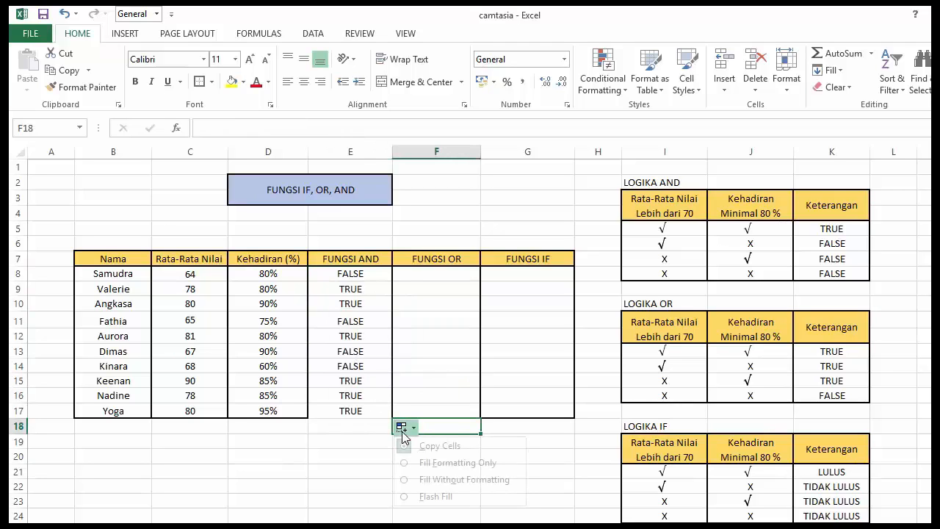
pyautogui.click(420, 478)
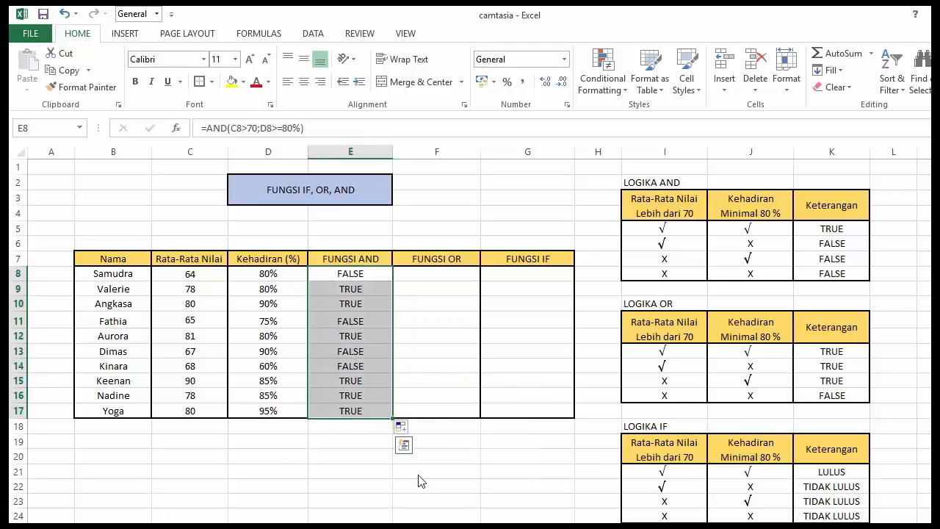
pyautogui.click(427, 421)
pyautogui.click(562, 306)
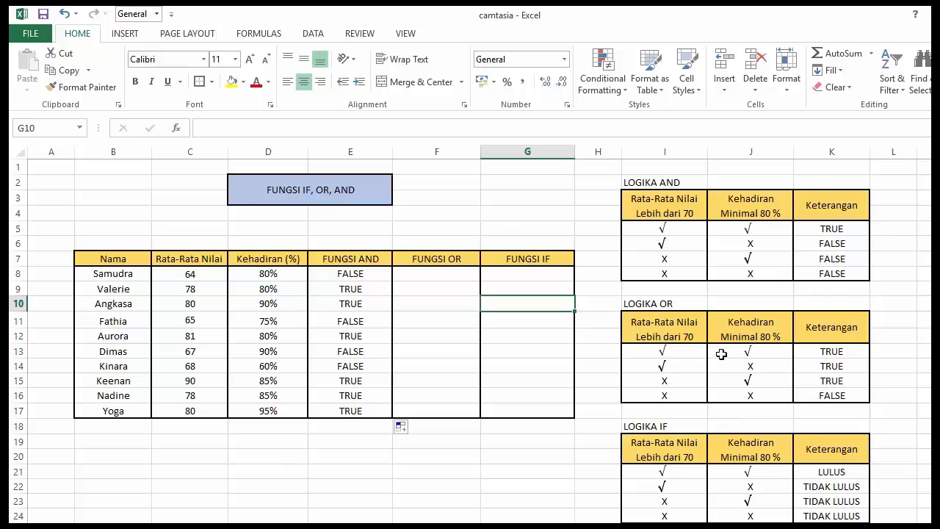
# Step: Enter the formula =OR(C8>70;D8>=80%) in cell F8 of the FUNGSI OR column
pyautogui.click(474, 275)
pyautogui.write('=')
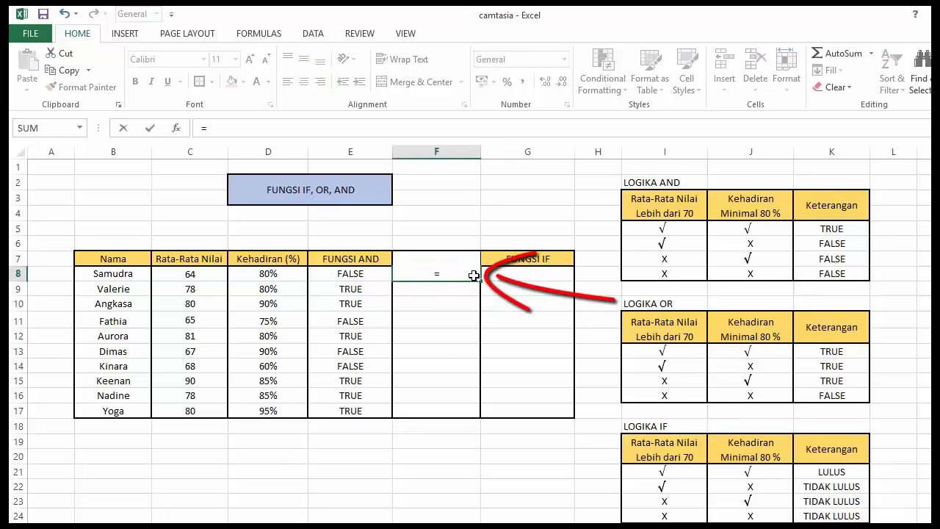
pyautogui.write('OR(')
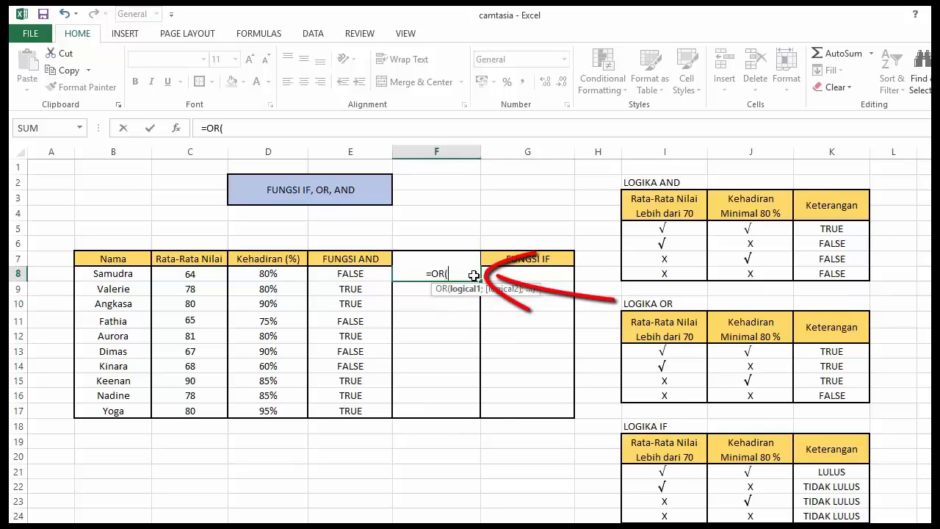
pyautogui.click(205, 279)
pyautogui.write('>')
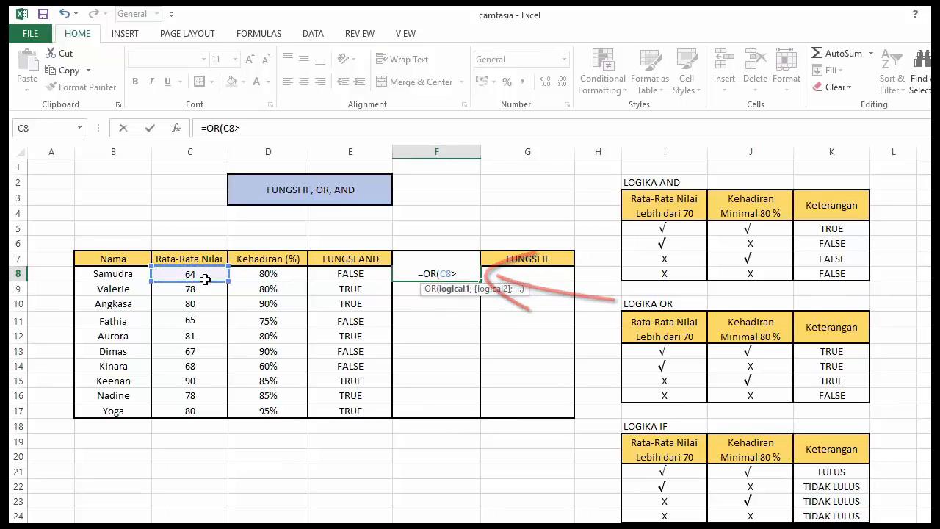
pyautogui.write('70;')
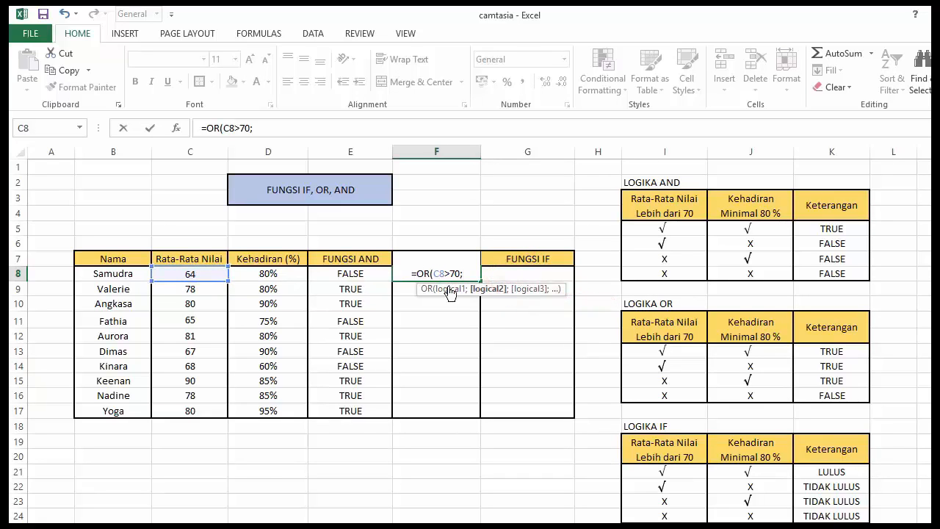
pyautogui.click(275, 274)
pyautogui.write('>=')
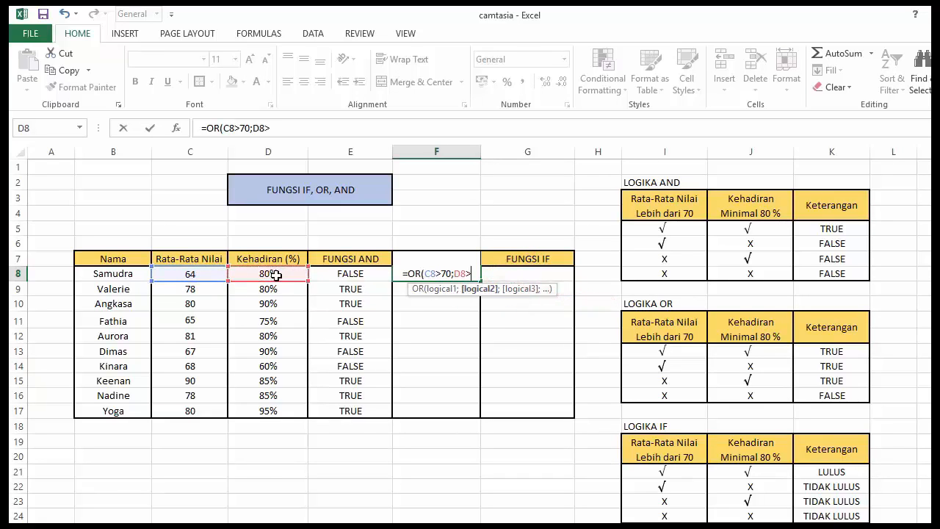
pyautogui.write('80%')
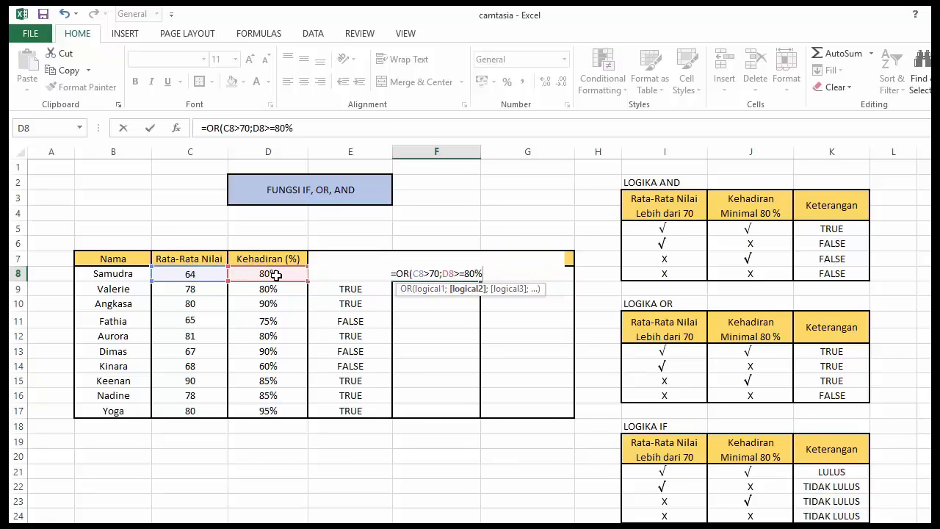
pyautogui.write(')')
pyautogui.press('Return')
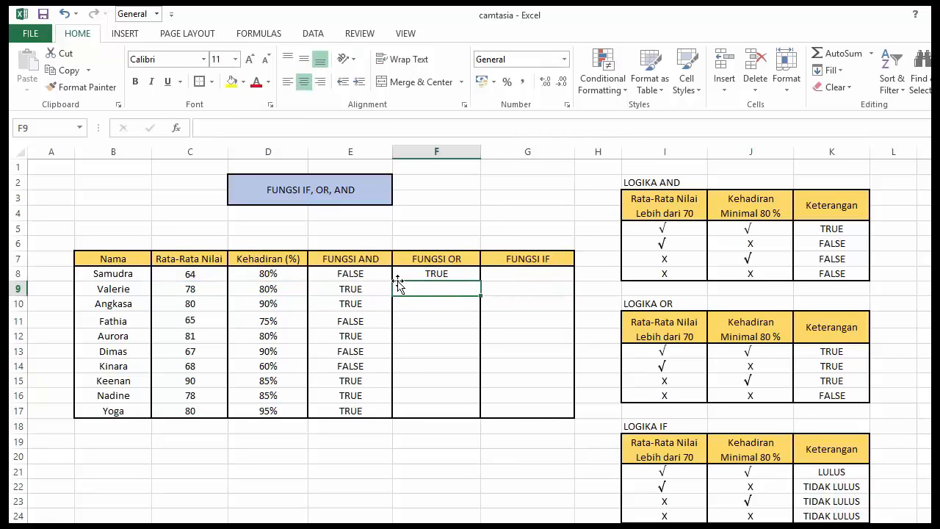
# Step: Fill the OR formula from F8 down to F17 without formatting
pyautogui.click(438, 276)
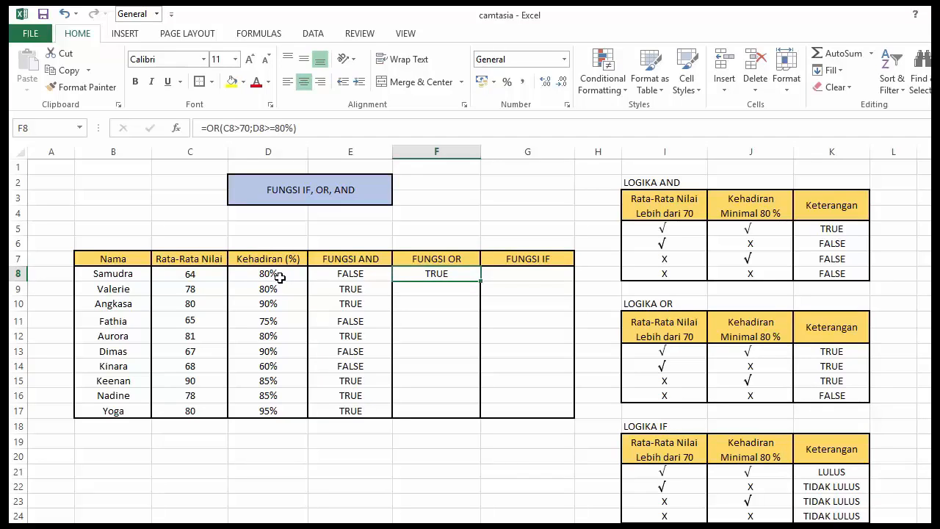
pyautogui.doubleClick(480, 281)
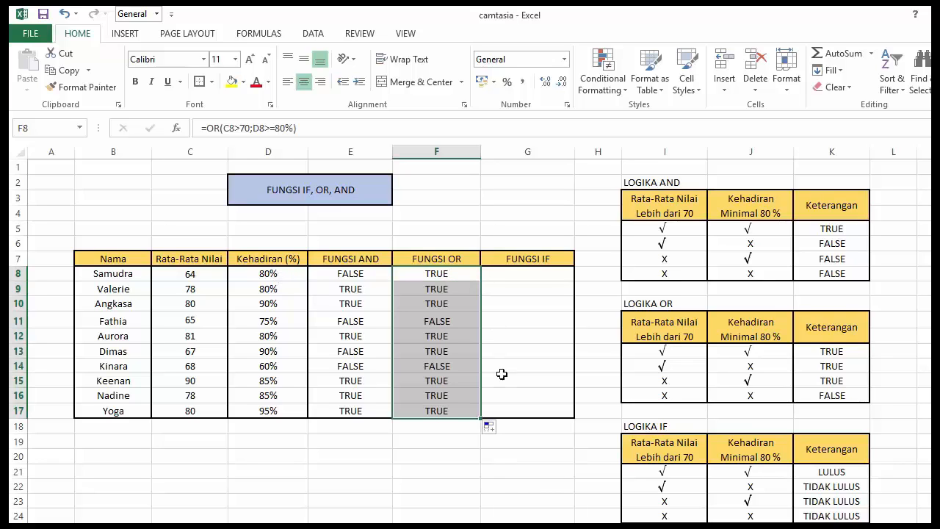
pyautogui.click(497, 426)
pyautogui.click(511, 482)
pyautogui.click(560, 452)
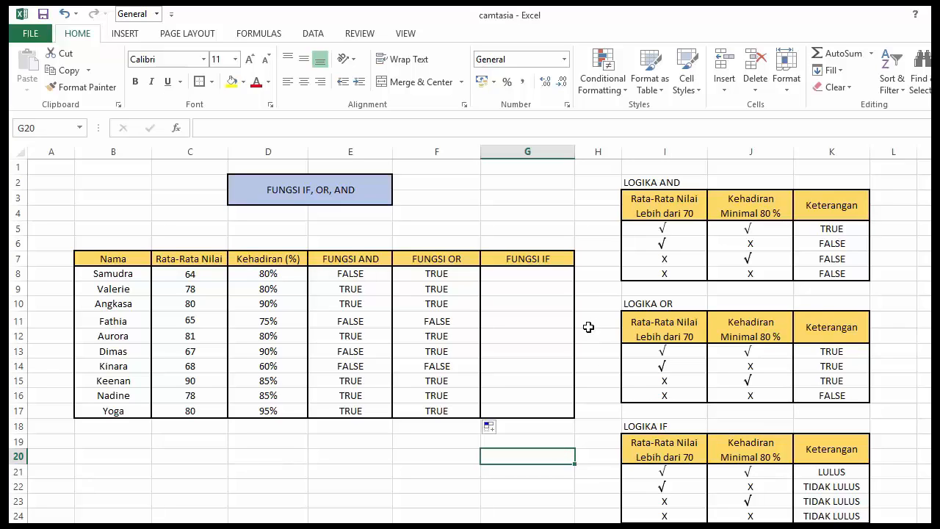
# Step: Enter the formula =IF(AND(C8>70;D8>=80%);"LULUS";"TIDAK LULUS") in cell G8 of the FUNGSI IF column
pyautogui.click(540, 278)
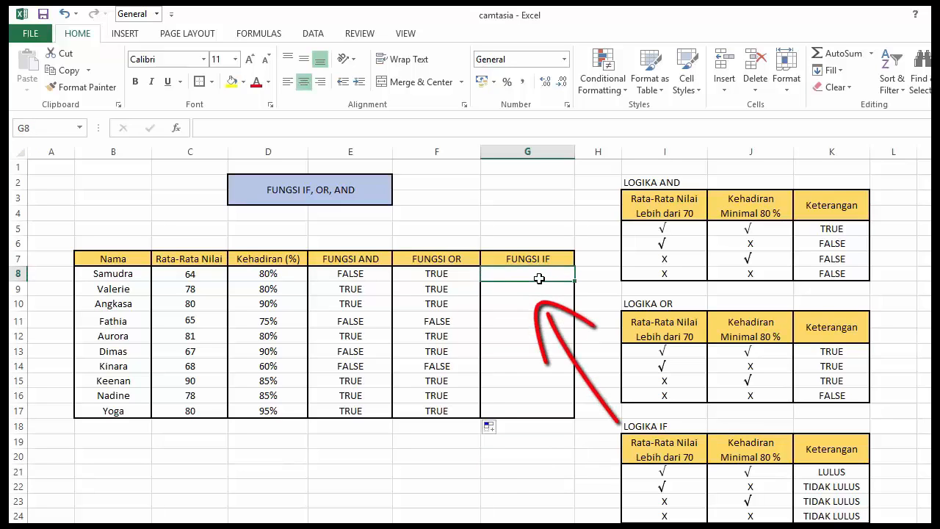
pyautogui.write('=IF')
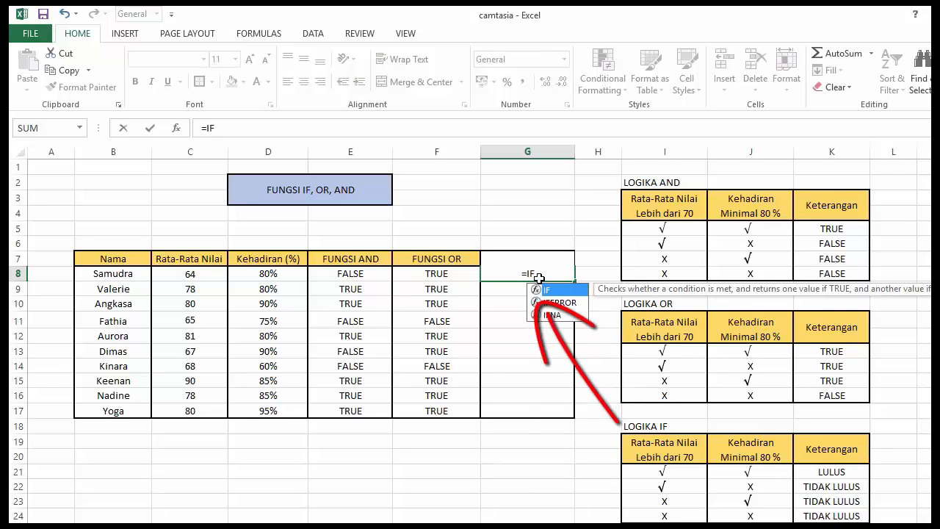
pyautogui.write('(')
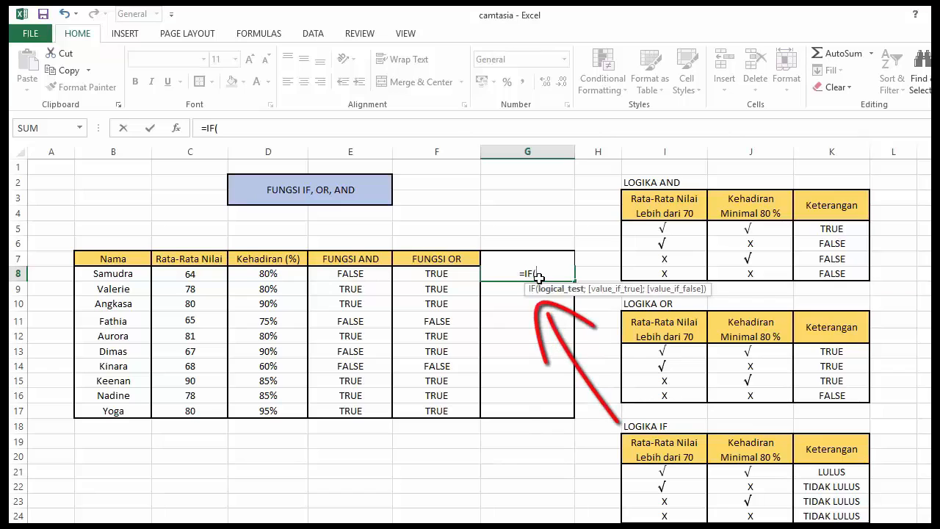
pyautogui.write('AND')
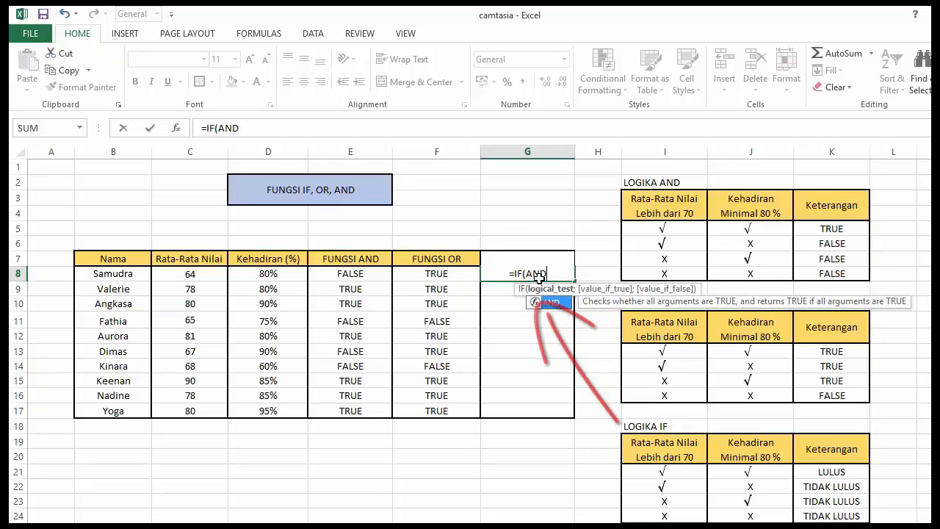
pyautogui.write('(')
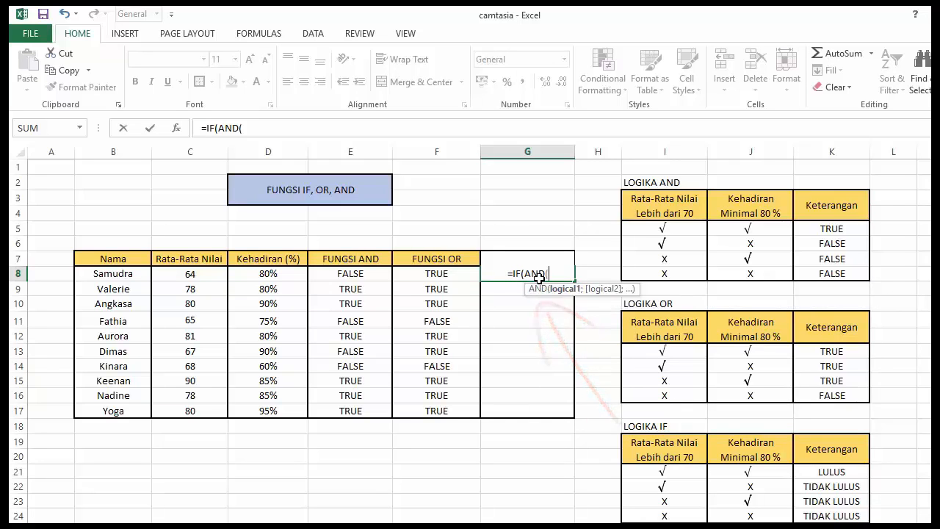
pyautogui.click(189, 274)
pyautogui.write('>7')
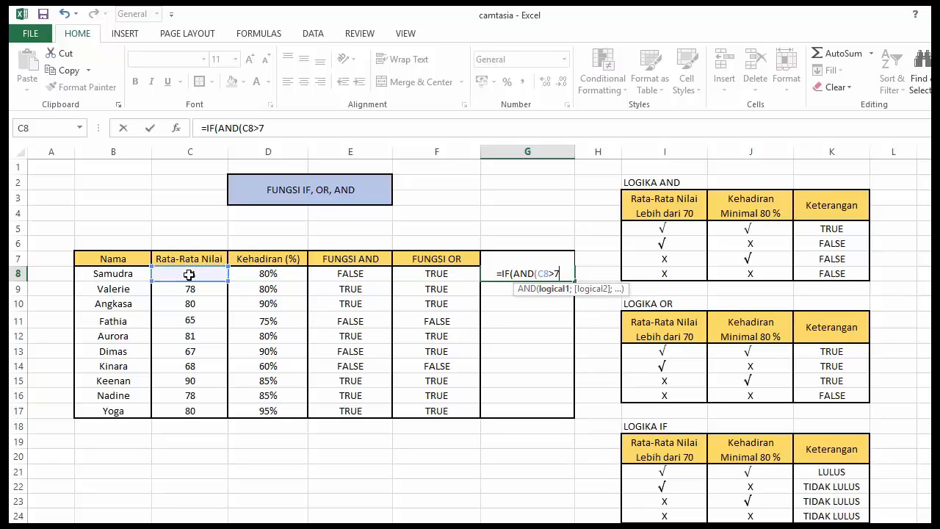
pyautogui.write('0;')
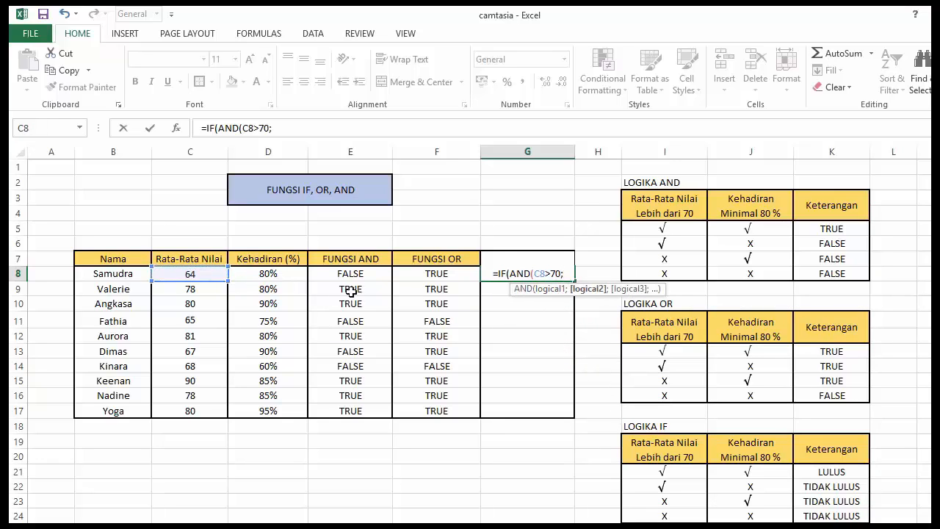
pyautogui.click(247, 277)
pyautogui.write('>')
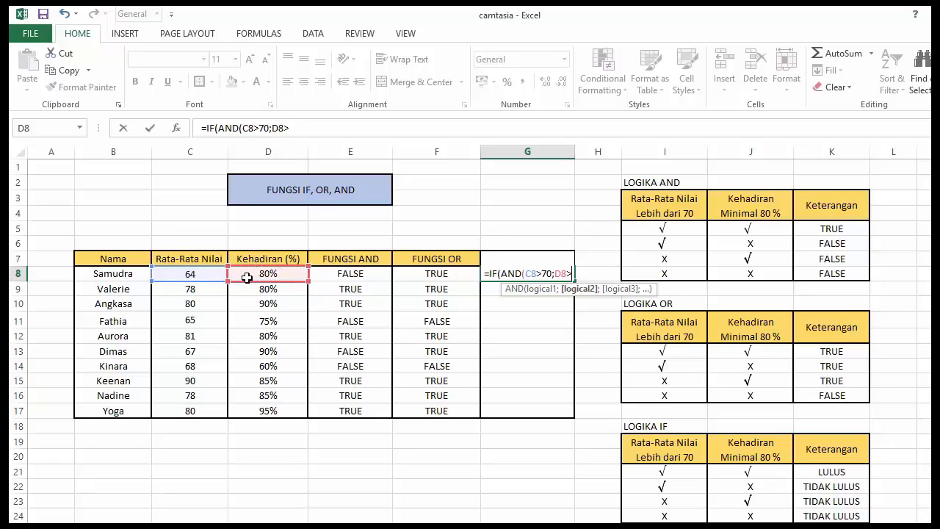
pyautogui.write('=80')
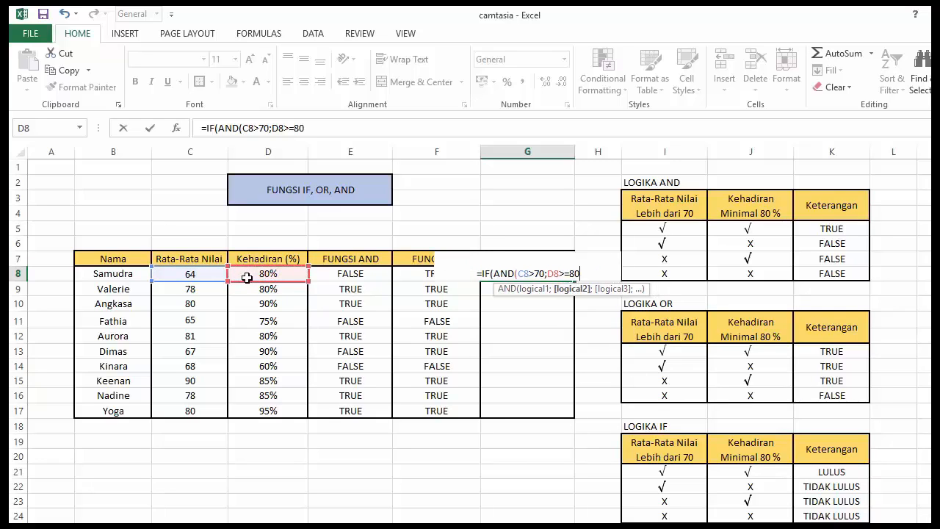
pyautogui.write('%)')
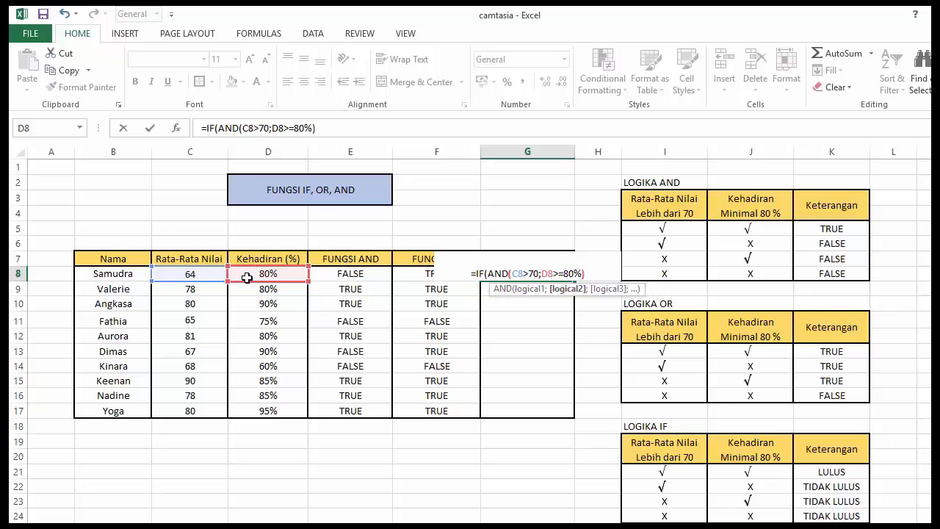
pyautogui.write(';')
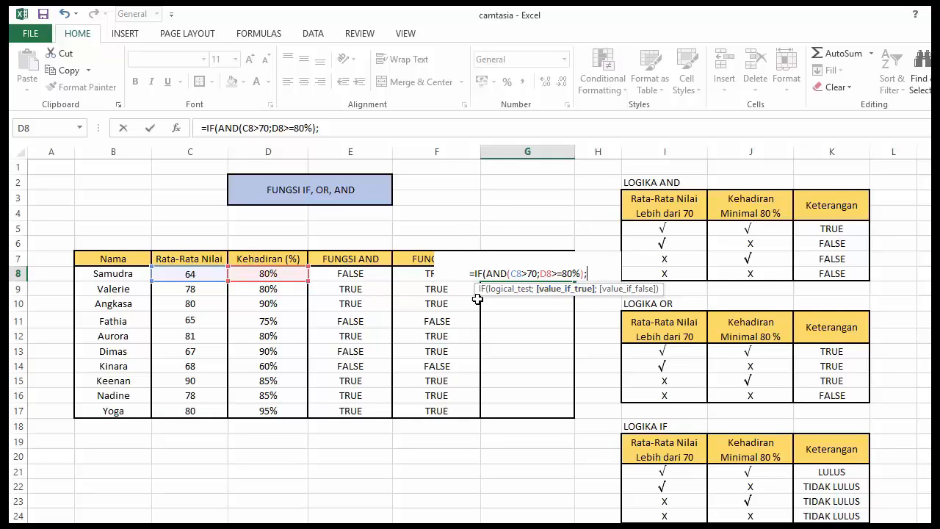
pyautogui.write('"')
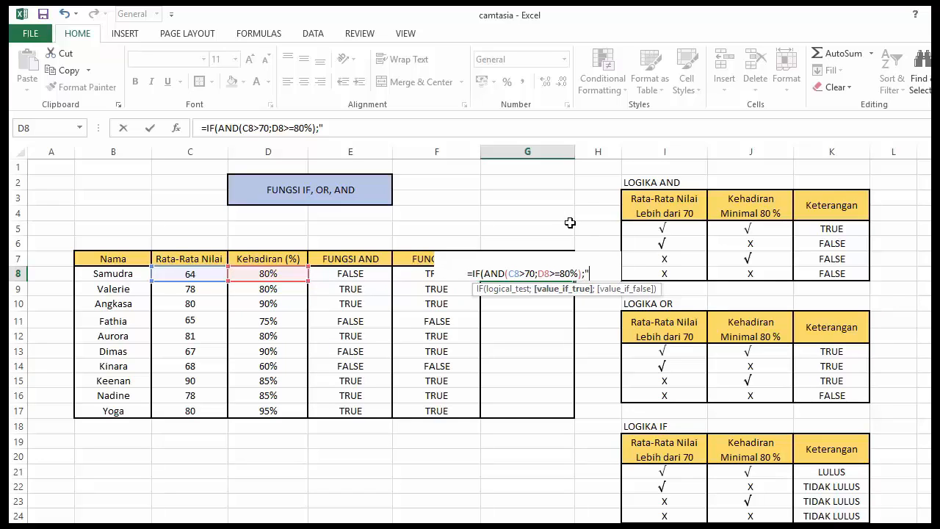
pyautogui.write('LULUS')
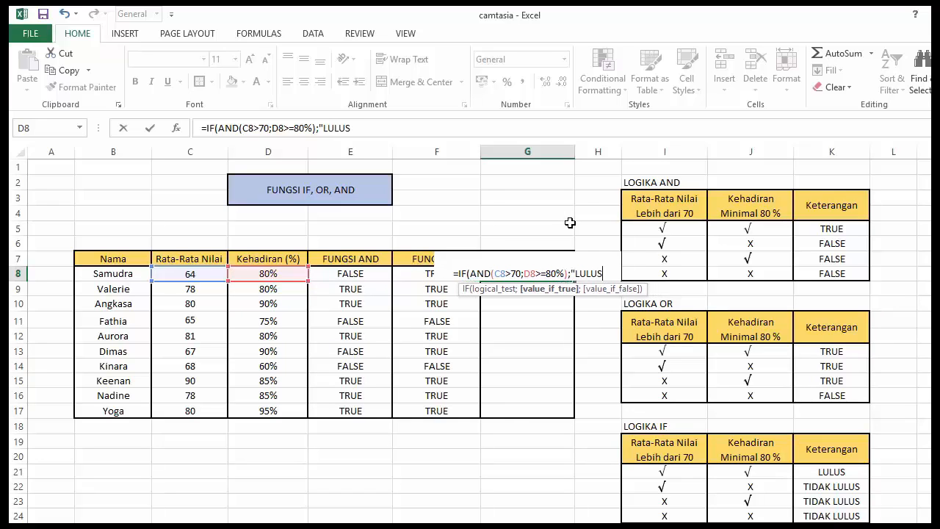
pyautogui.write('";')
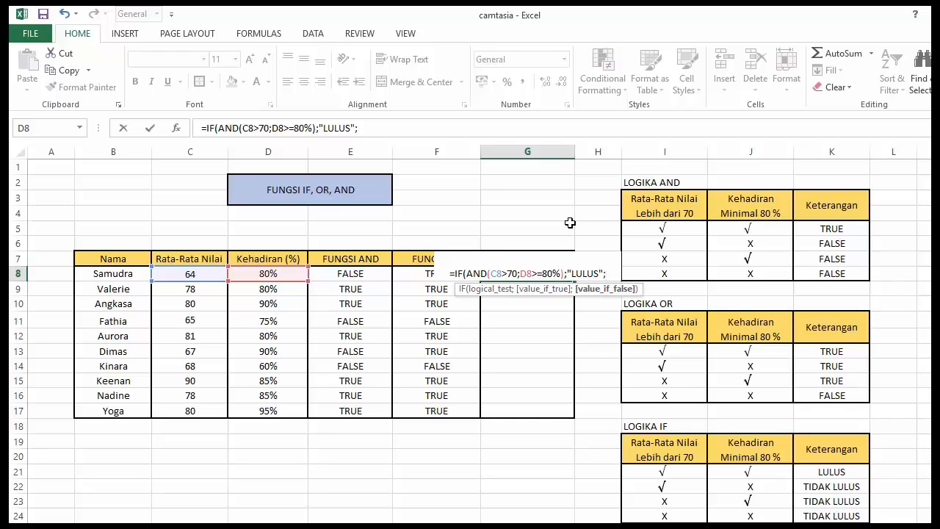
pyautogui.write('"TIDAK ')
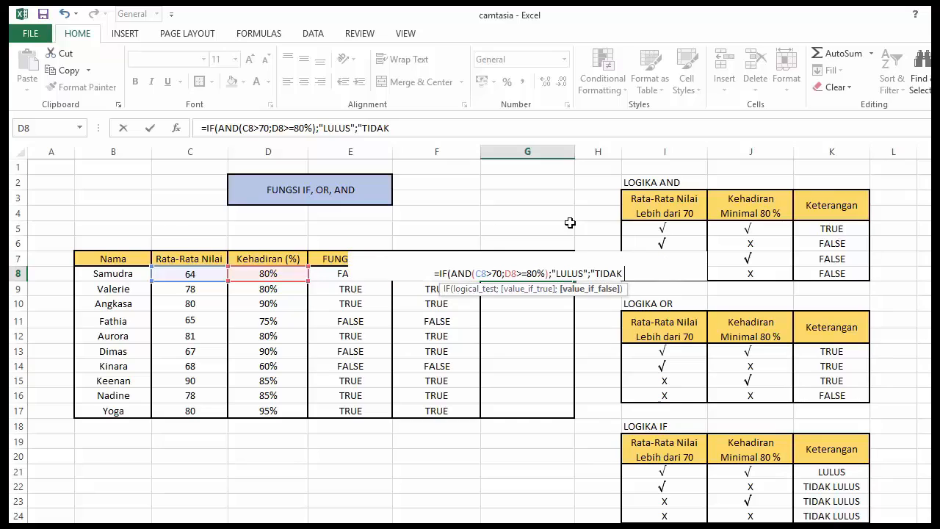
pyautogui.write('LULUS')
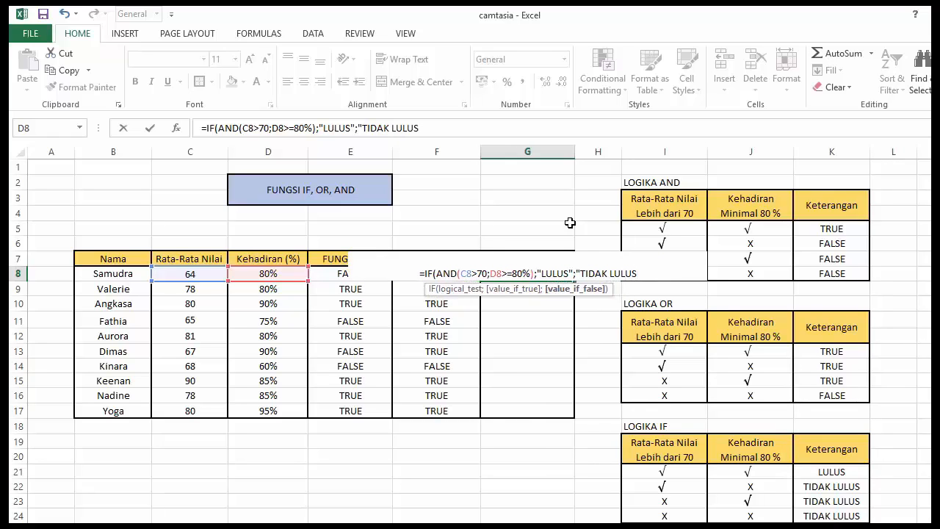
pyautogui.write('")')
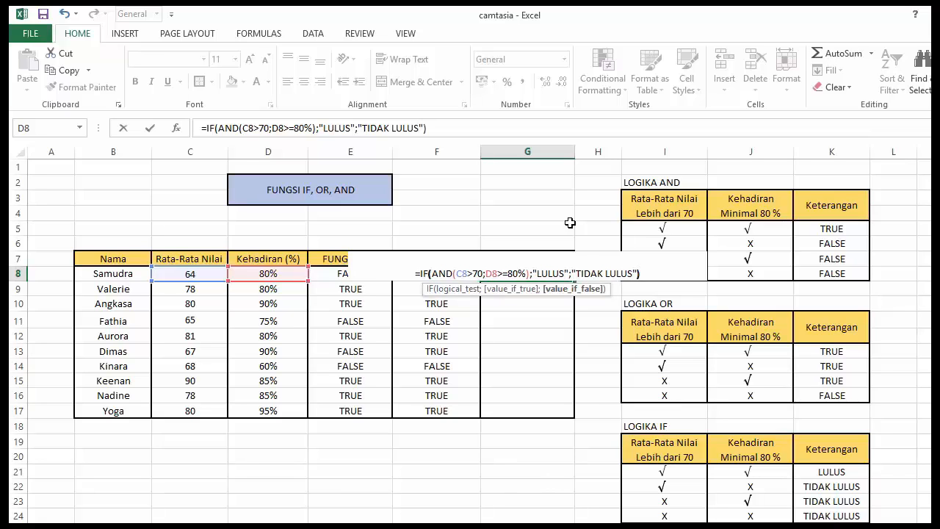
pyautogui.press('Return')
# Step: Fill the IF formula from G8 down to G17 without formatting
pyautogui.click(560, 270)
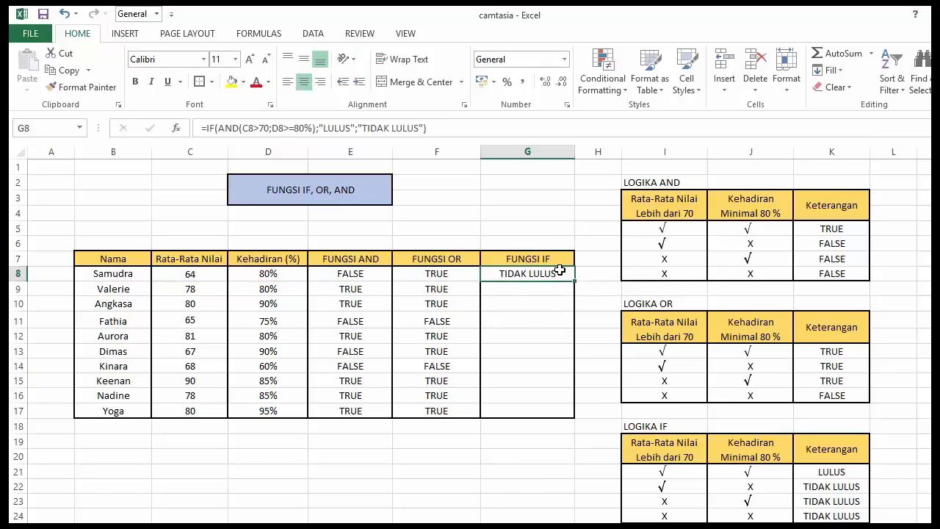
pyautogui.doubleClick(576, 281)
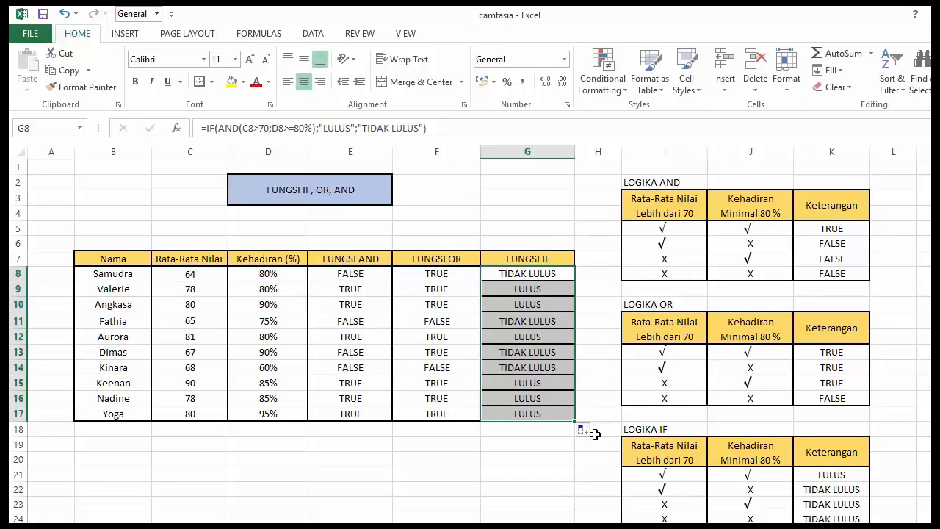
pyautogui.click(587, 430)
pyautogui.click(608, 489)
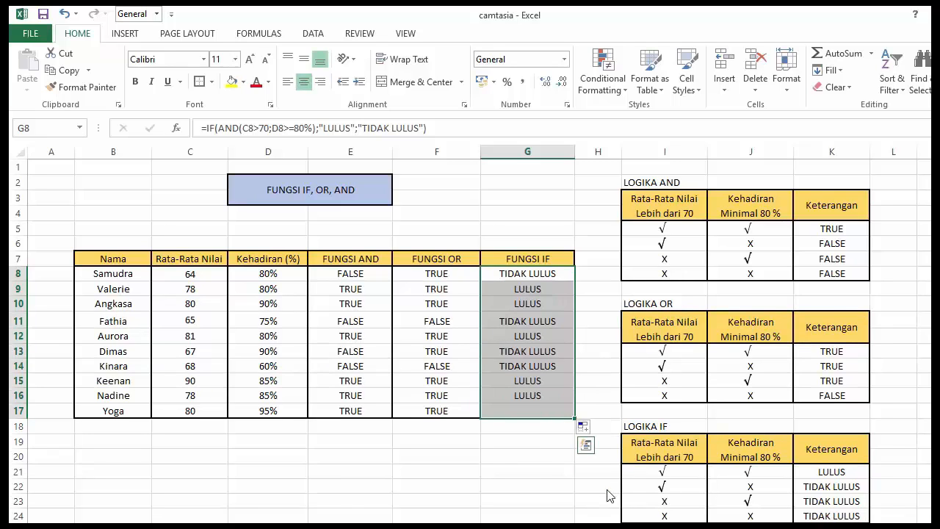
pyautogui.click(469, 465)
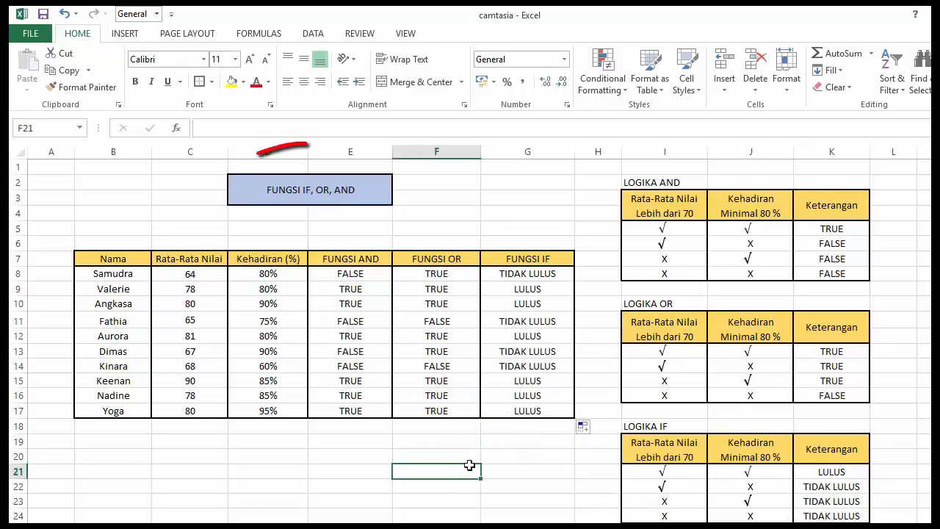